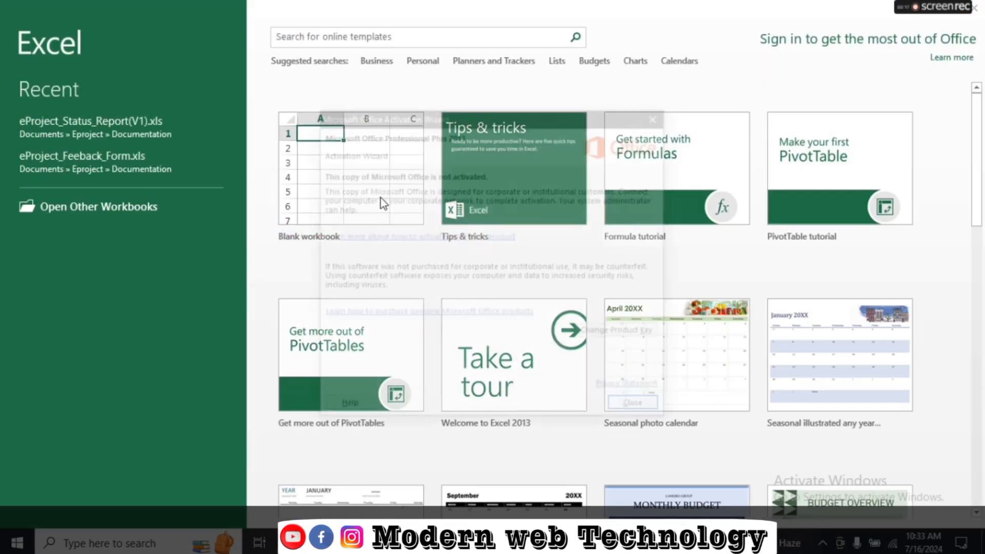
Dismiss the activation wizard and create a new blank workbook
left_click(632, 406)
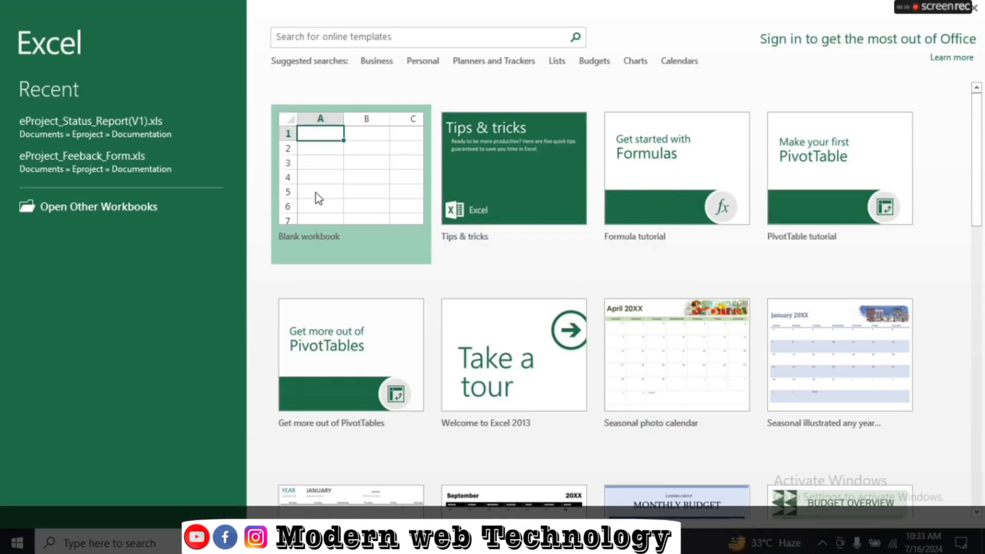
left_click(316, 193)
Enter the column headers "day" in cell G4 and "income" in cell H4
left_click(372, 215)
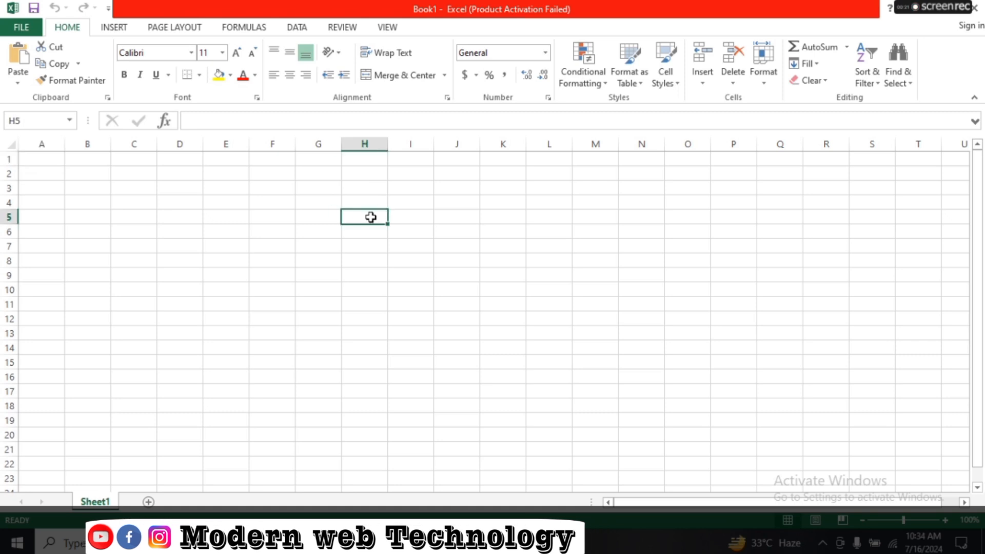
left_click(354, 203)
left_click(324, 200)
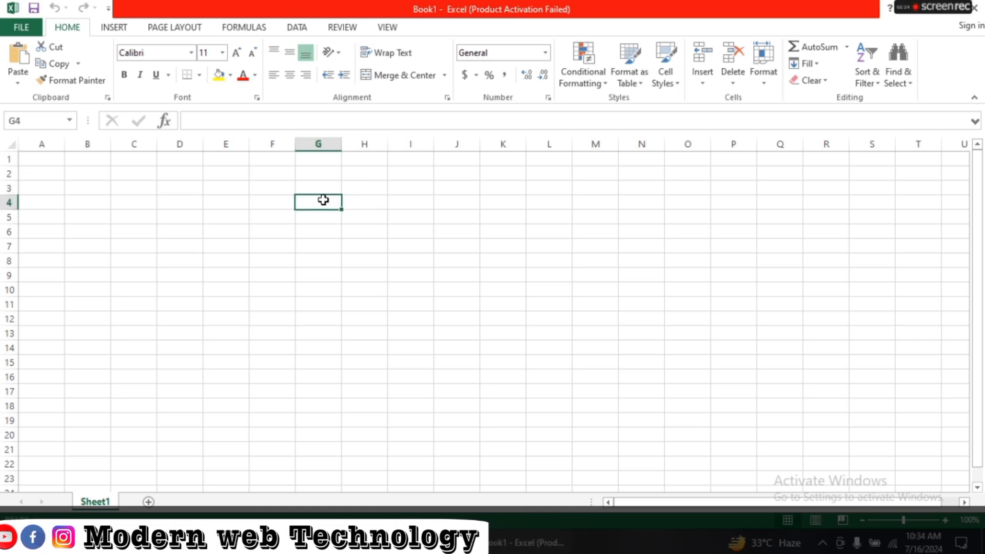
type("day")
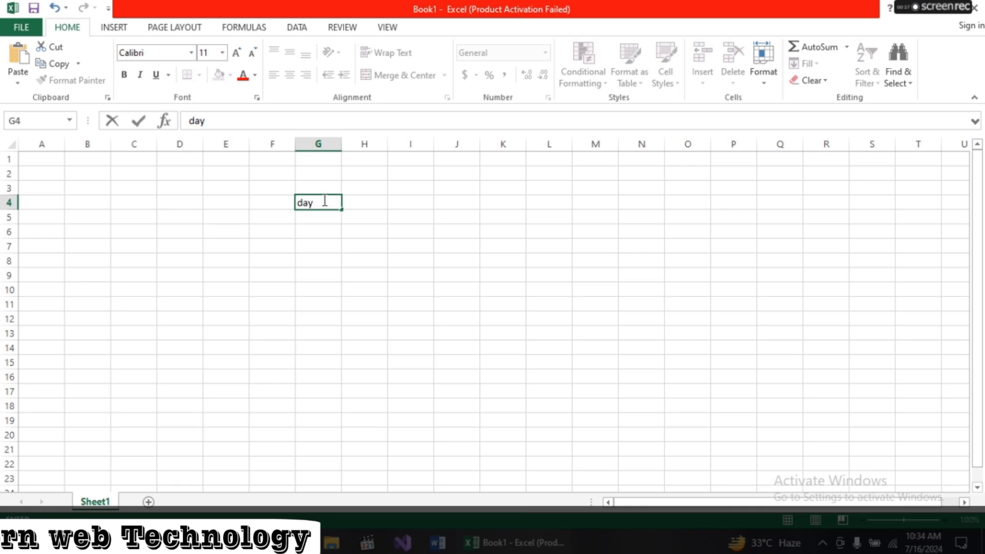
key("Tab")
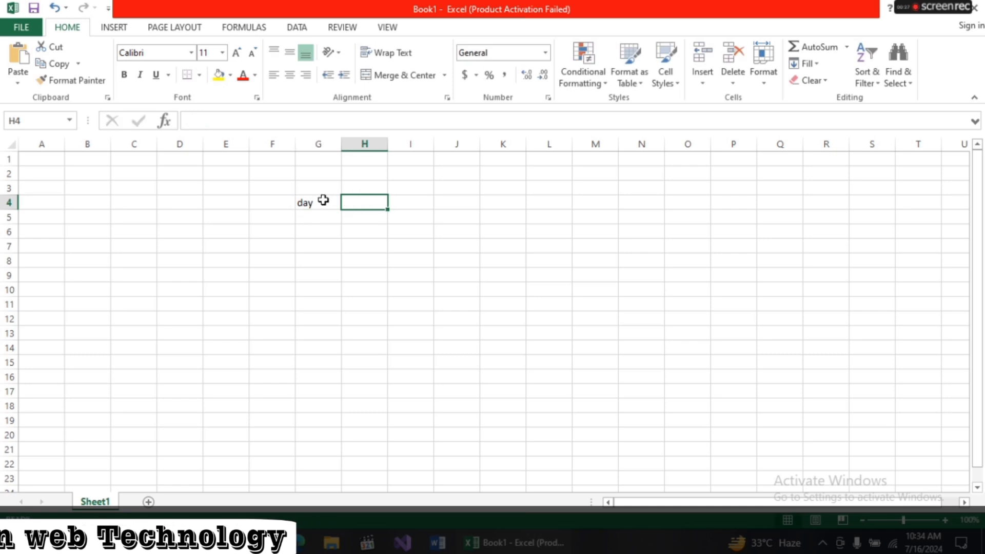
type("income")
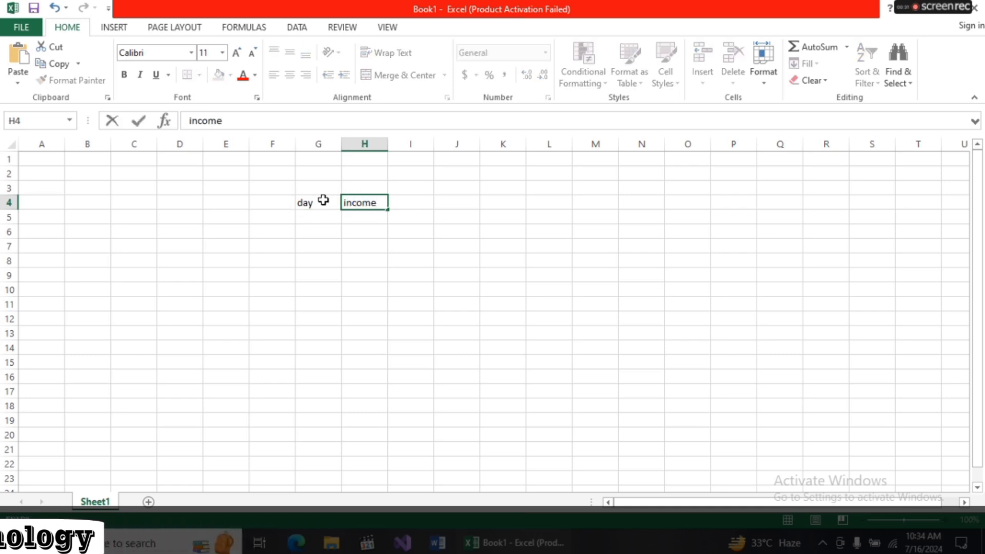
key("Tab")
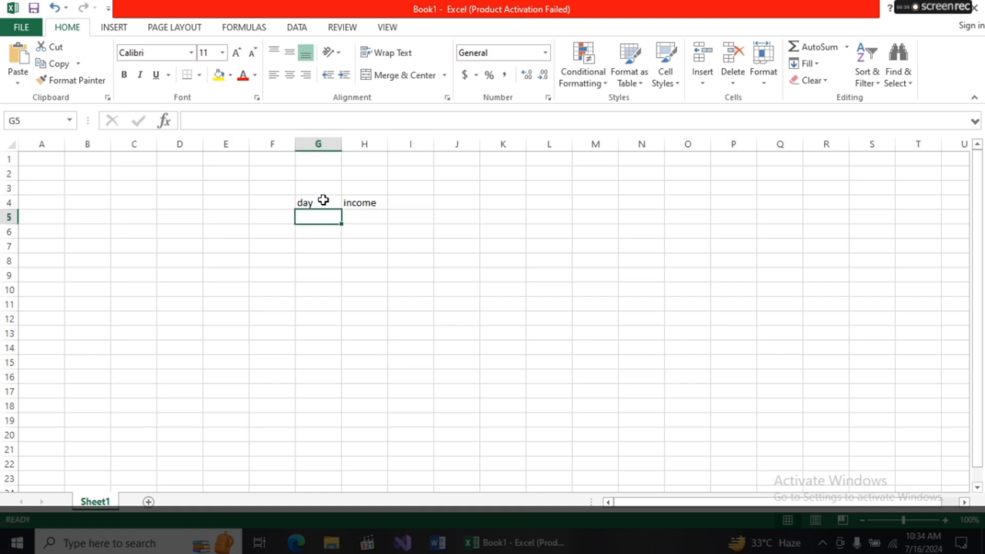
Enter 1 in cell G5 under the day header and fill it down to G14 as a series from 1 to 10
type("1")
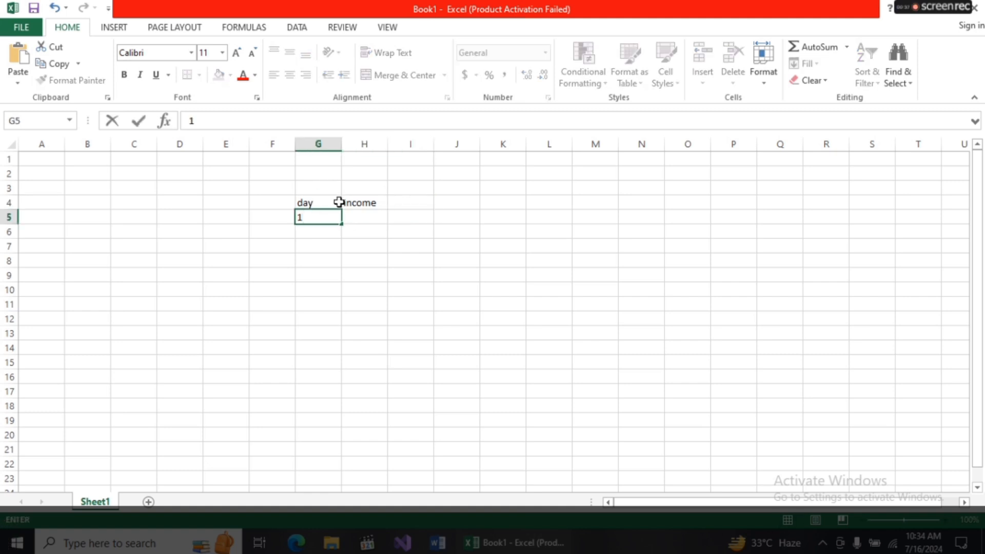
left_click_drag(330, 341, 330, 356)
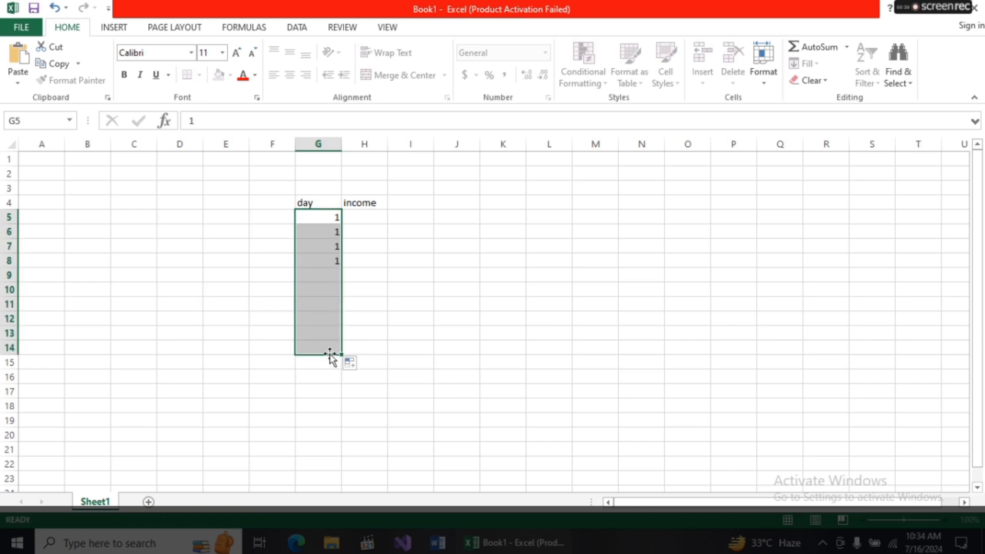
left_click(350, 363)
left_click(386, 398)
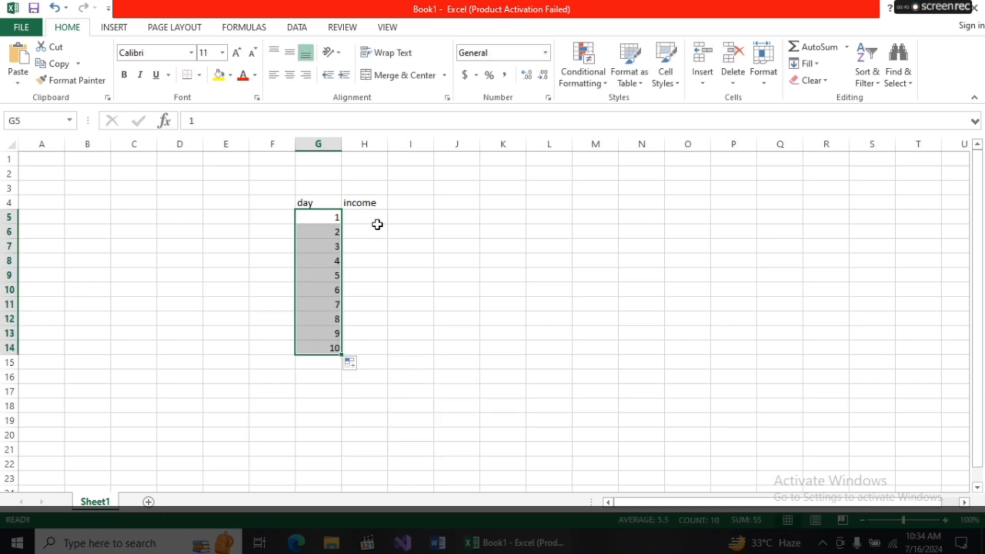
Enter the incomes 900, 670, 450, 340 and 870 for days 1 to 5 in cells H5 to H9
left_click(372, 216)
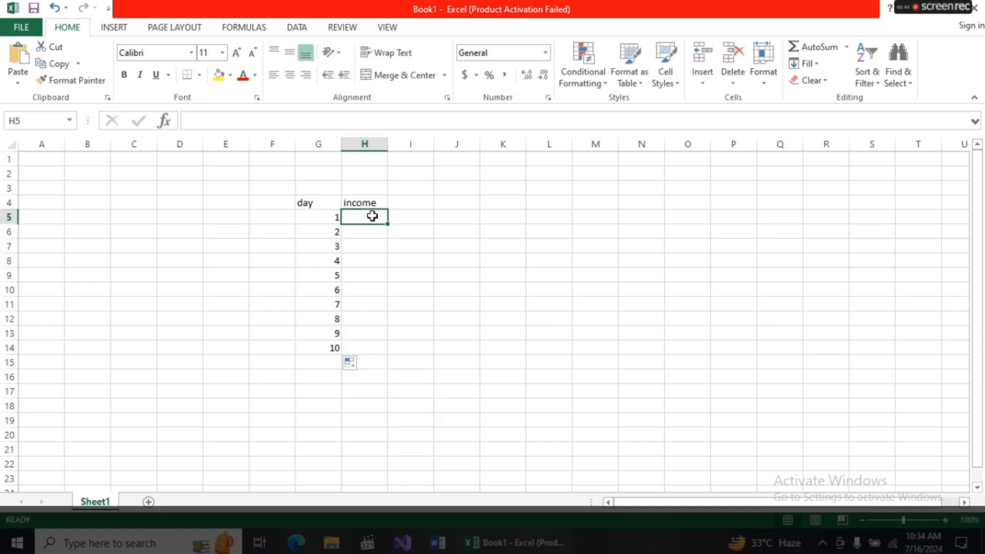
type("900")
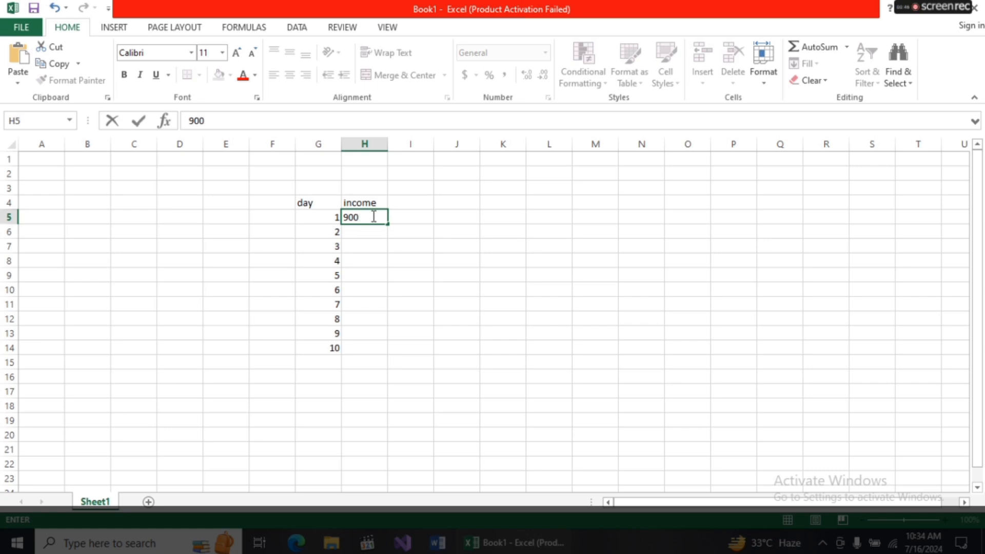
key("Return")
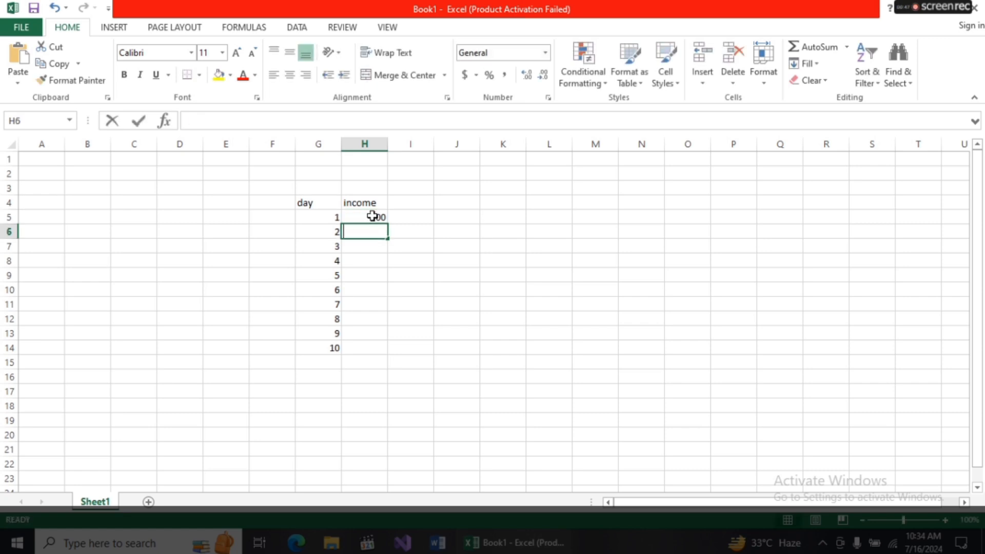
type("670")
key("Return")
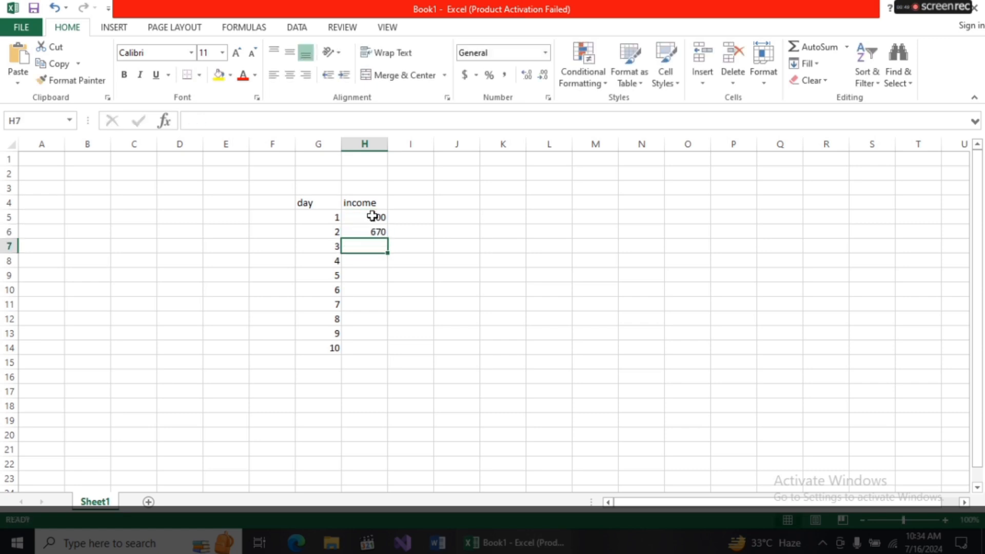
type("450")
key("Return")
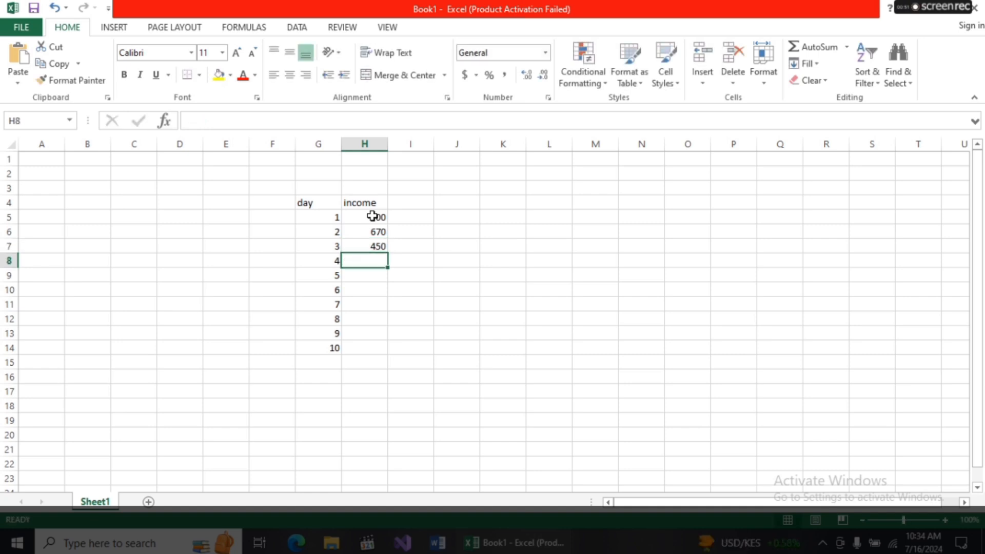
type("340")
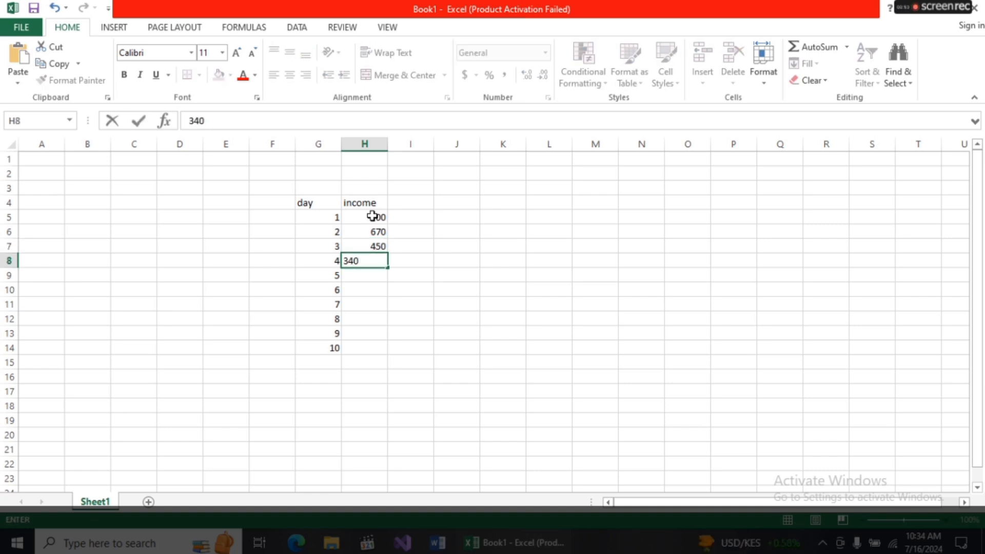
key("Return")
type("870")
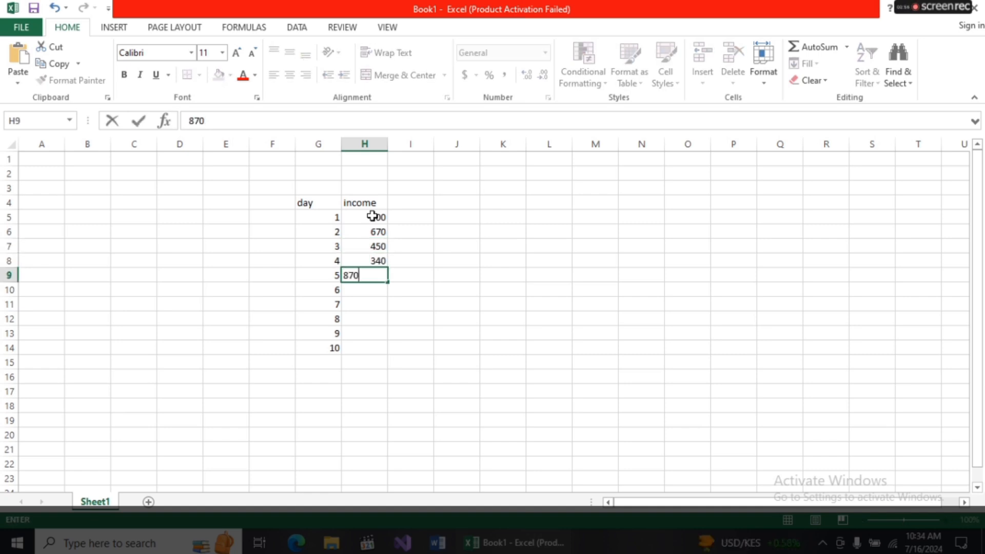
key("Return")
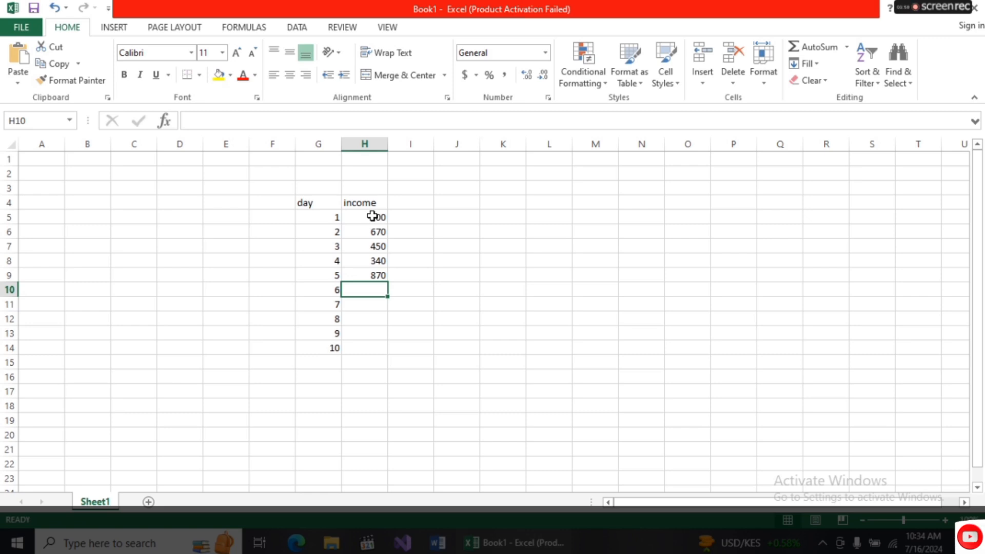
Enter the incomes 720, 200, 120, 670 and 870 for days 6 to 10 in cells H10 to H14
type("7")
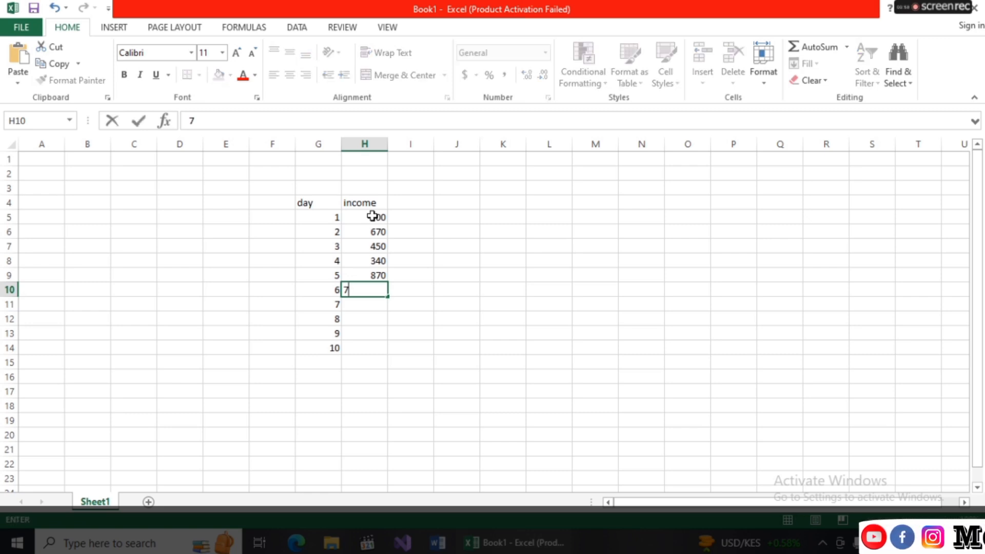
type("20")
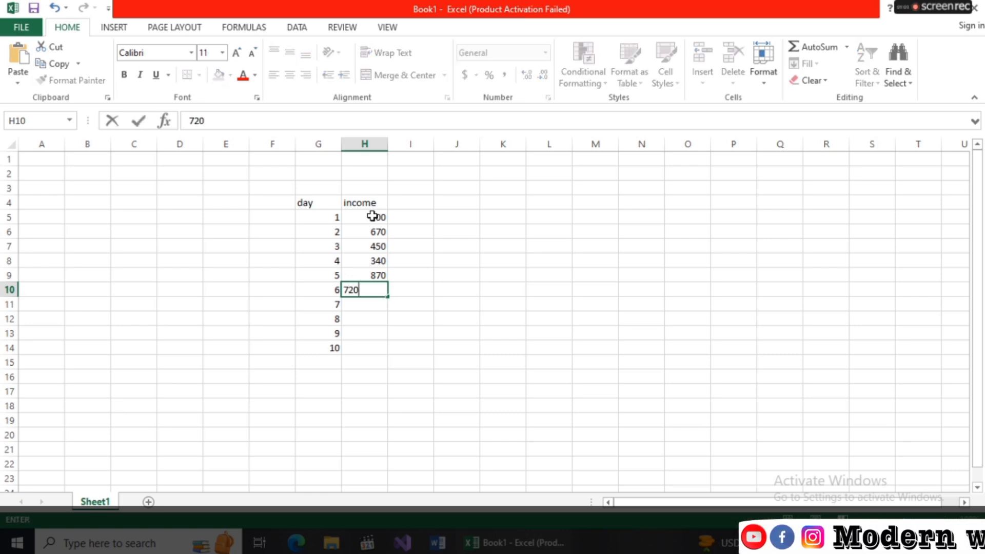
key("Return")
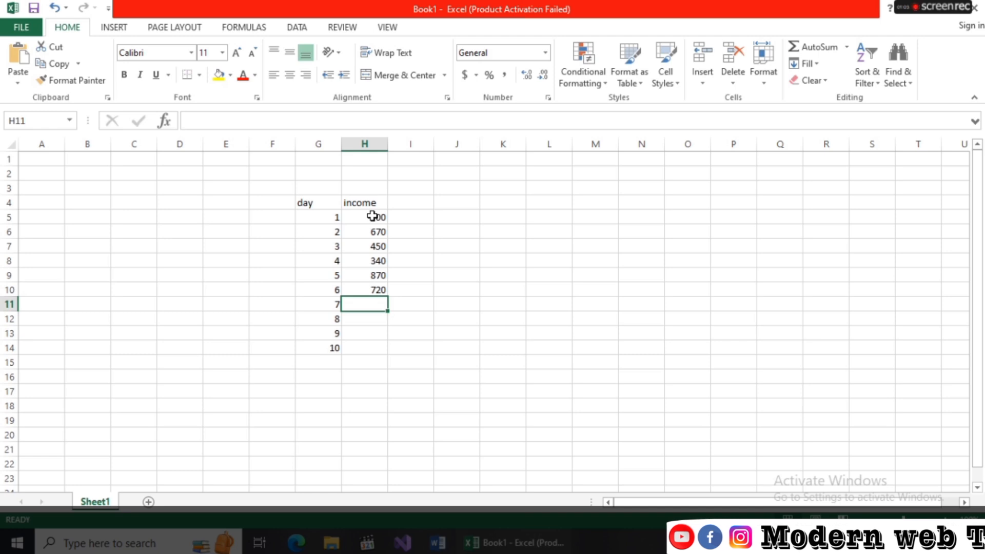
type("200")
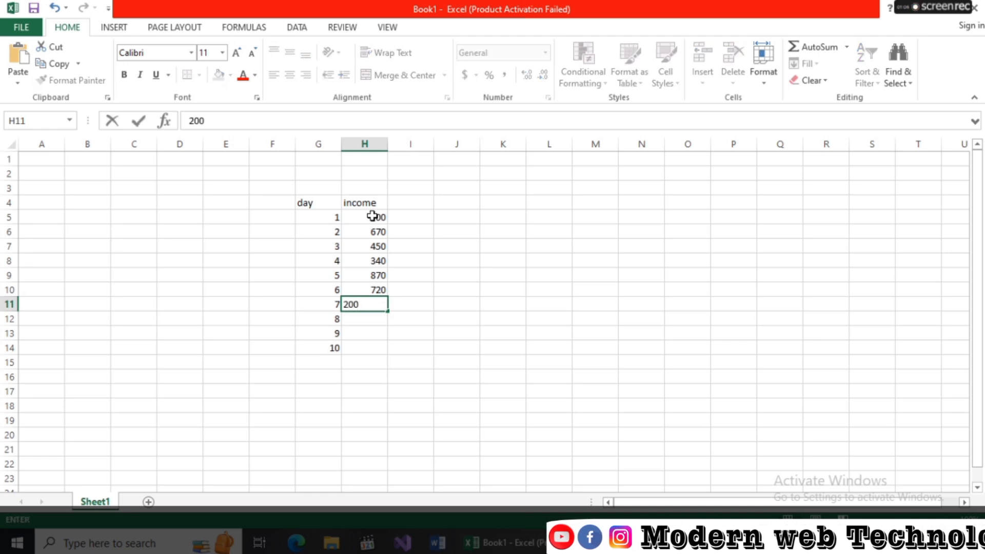
key("Return")
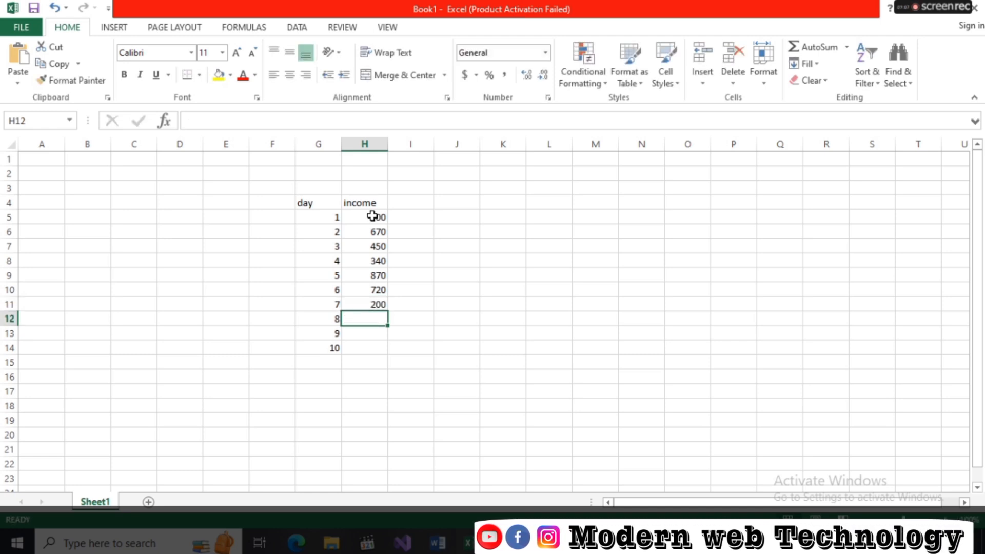
type("120")
key("Return")
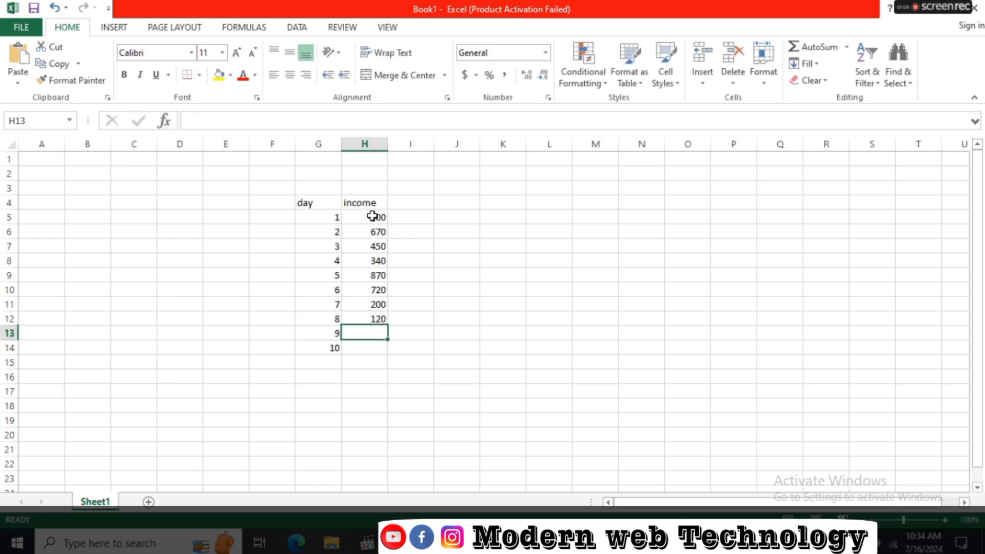
type("670")
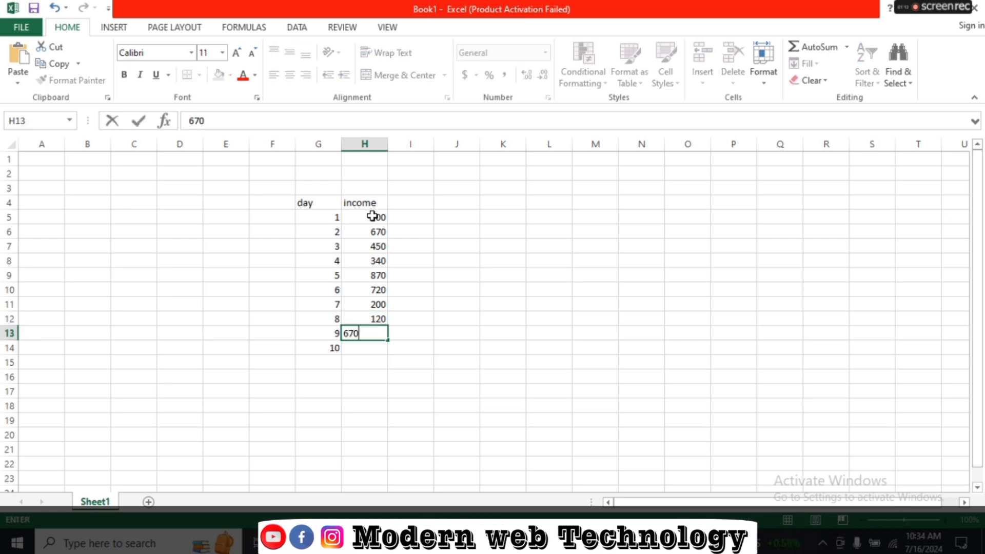
key("Return")
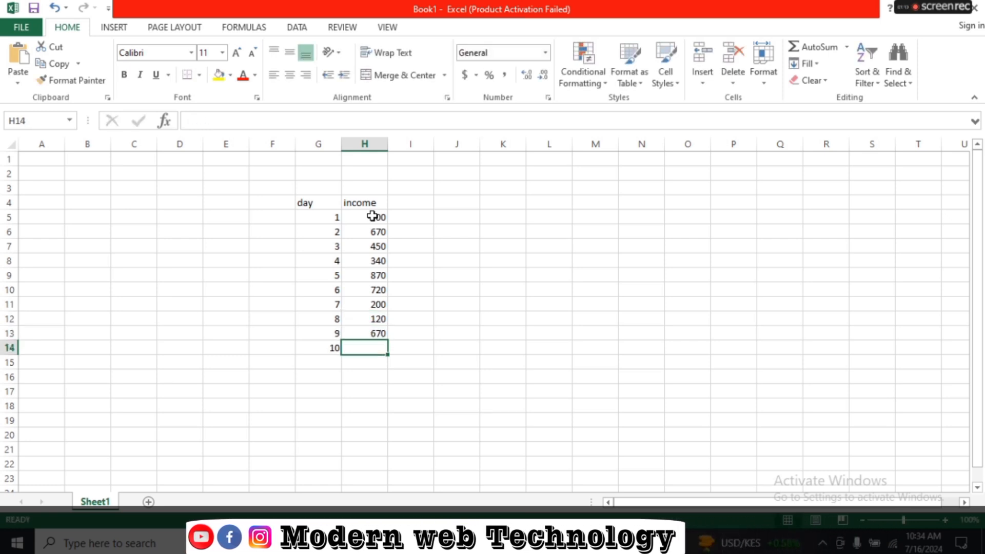
type("870")
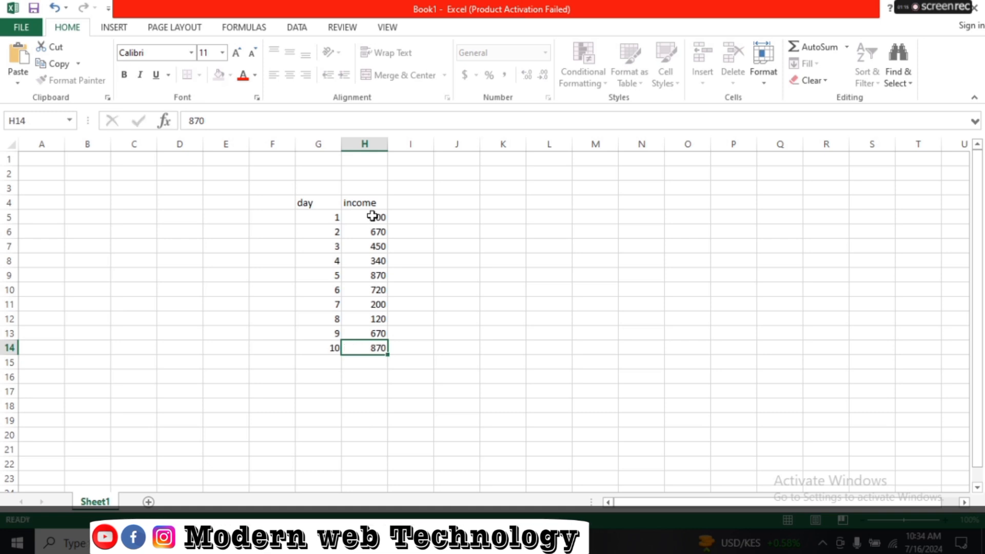
key("Page_Down")
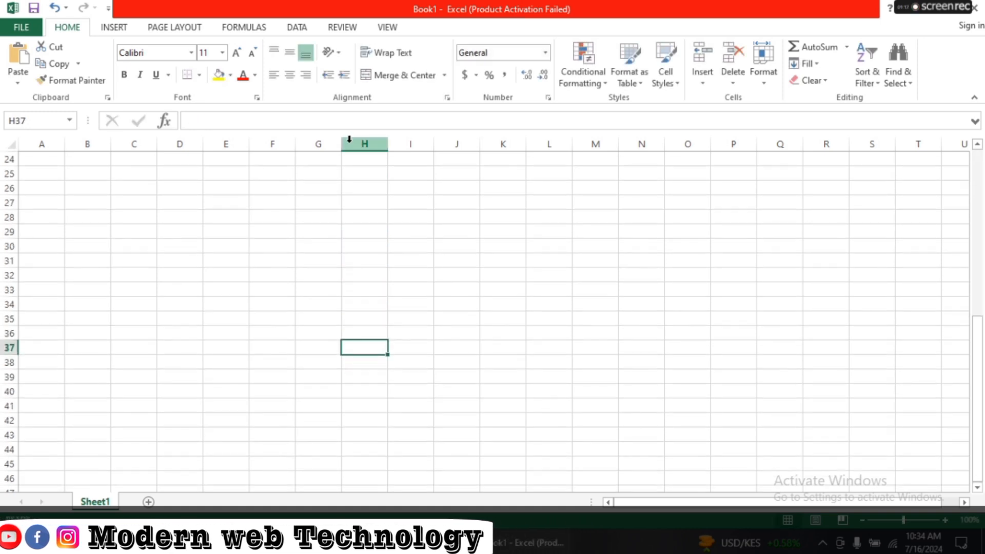
Begin an IF formula in cell I5 that tests H5>=500 and returns "good sale" when true
scroll(422, 253, "up", 8)
left_click(420, 200)
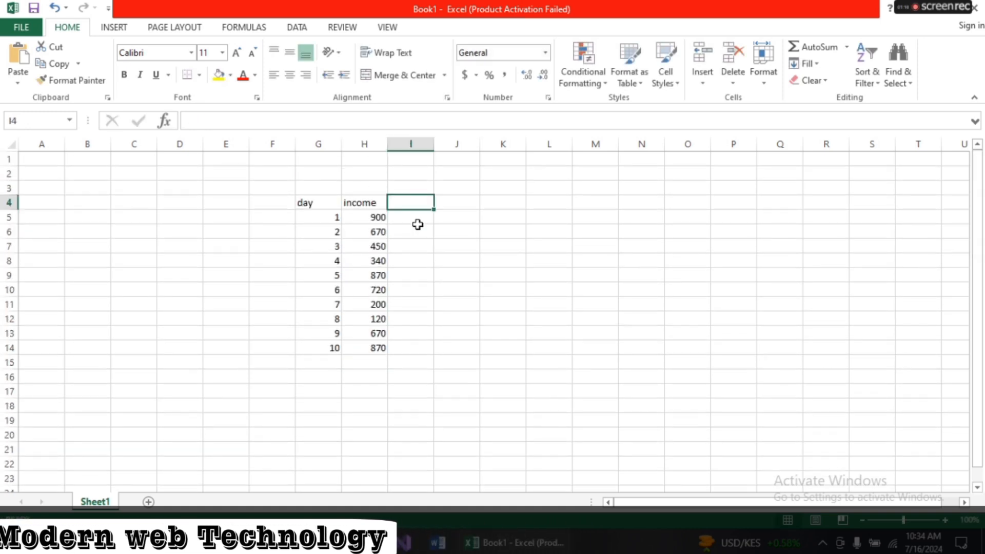
left_click(418, 220)
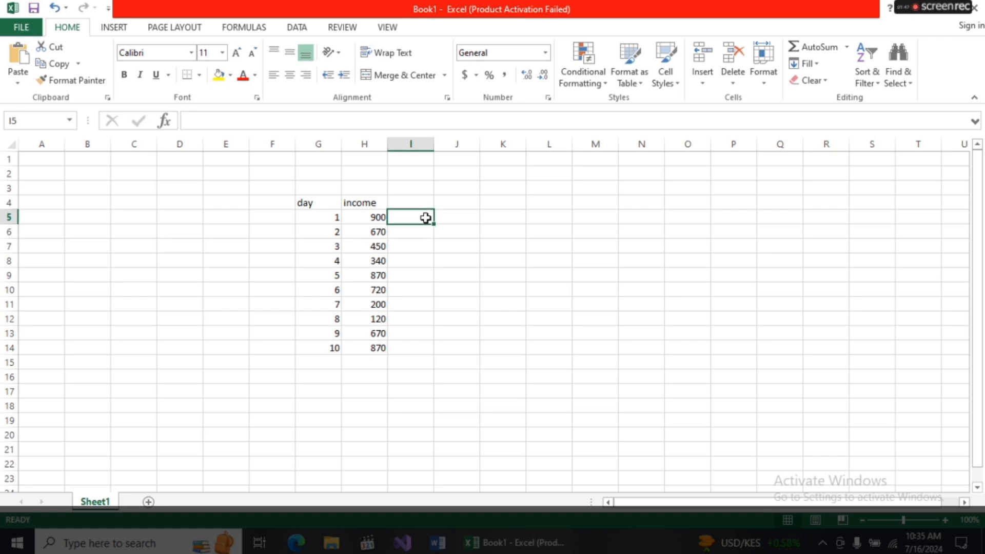
type("=")
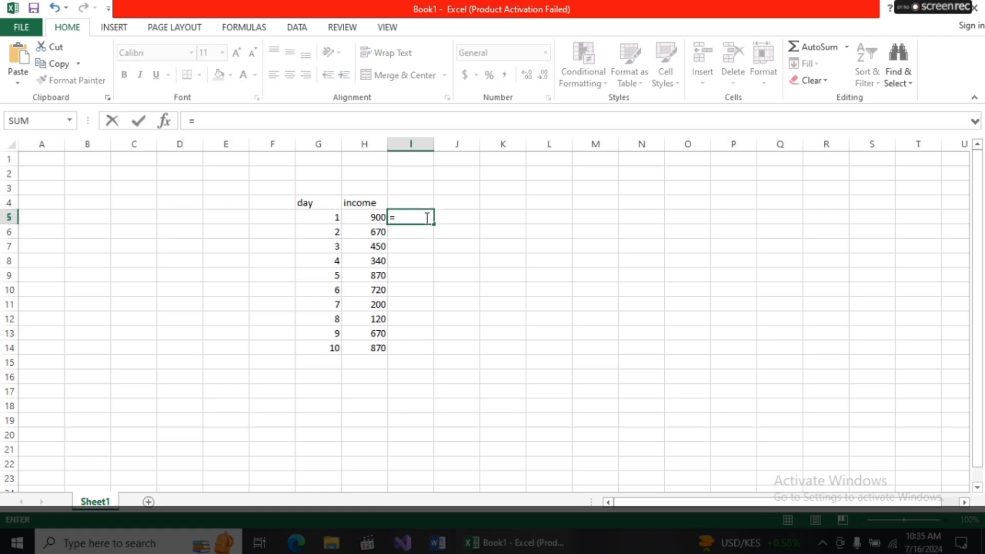
type("if")
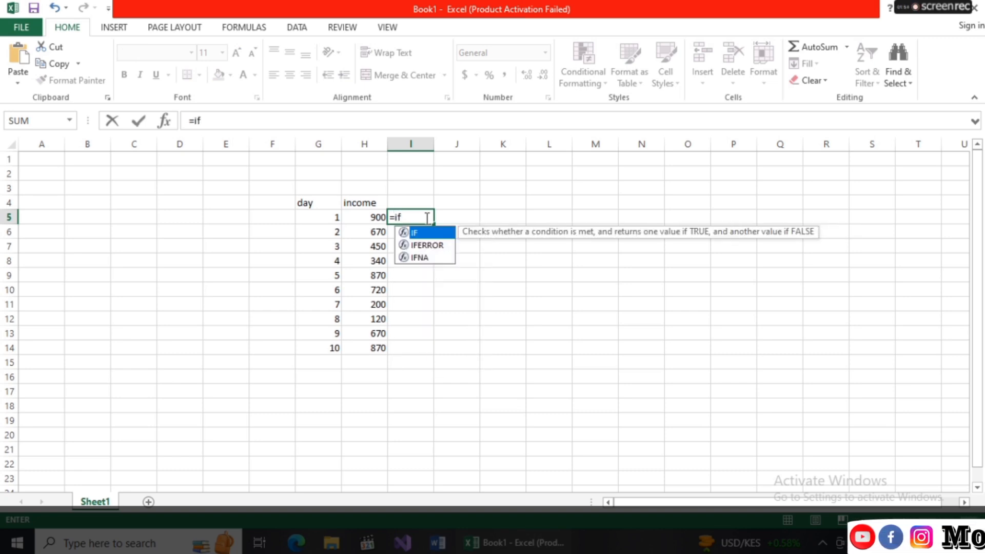
type("(")
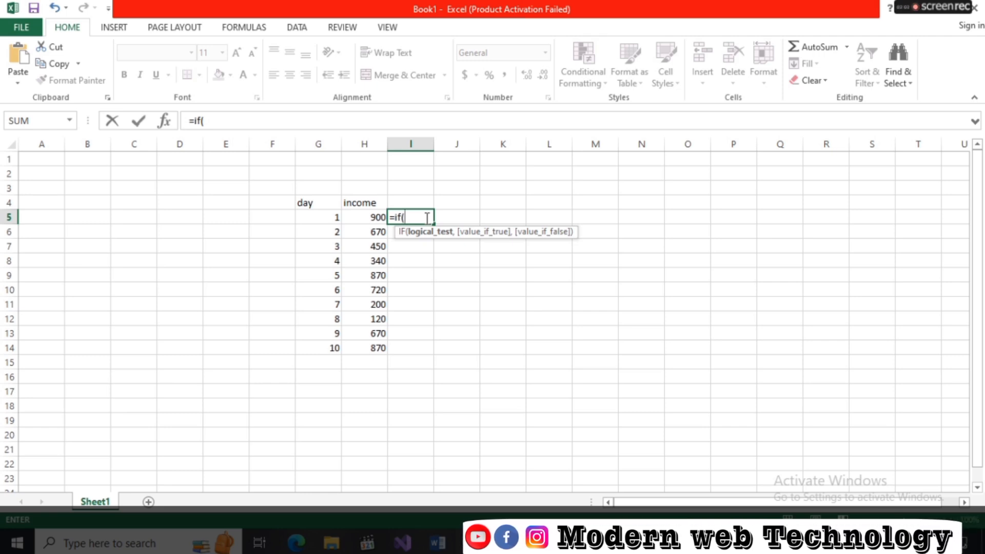
key("Left")
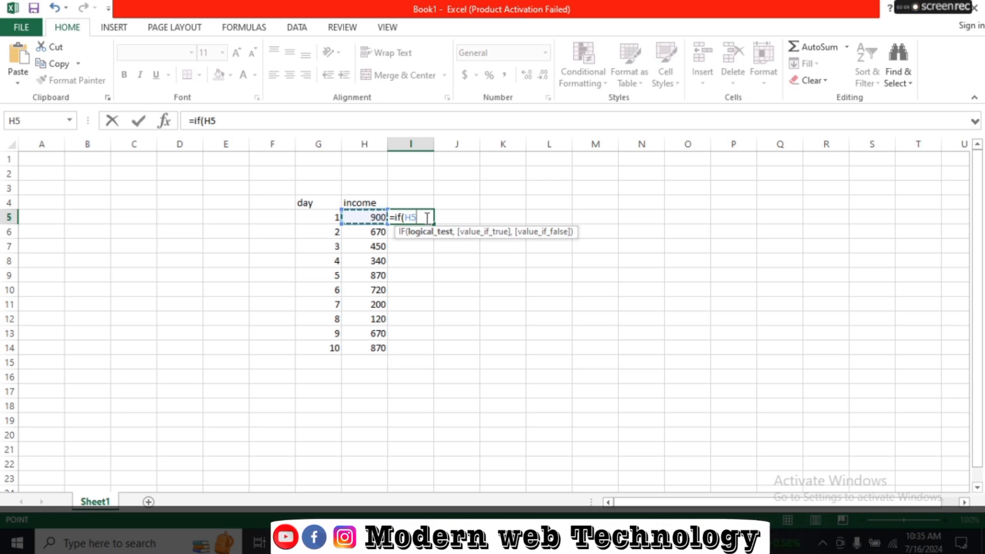
type(">")
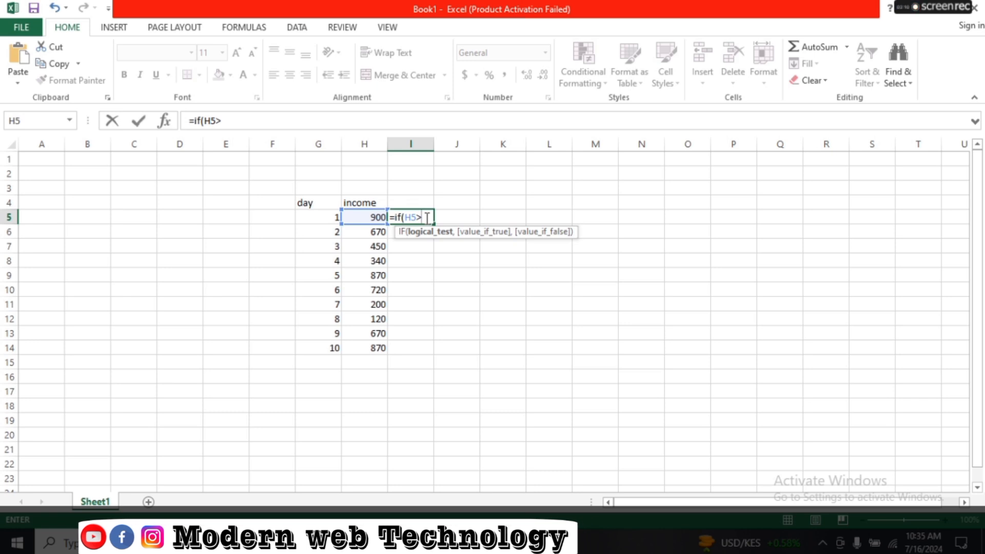
type("=")
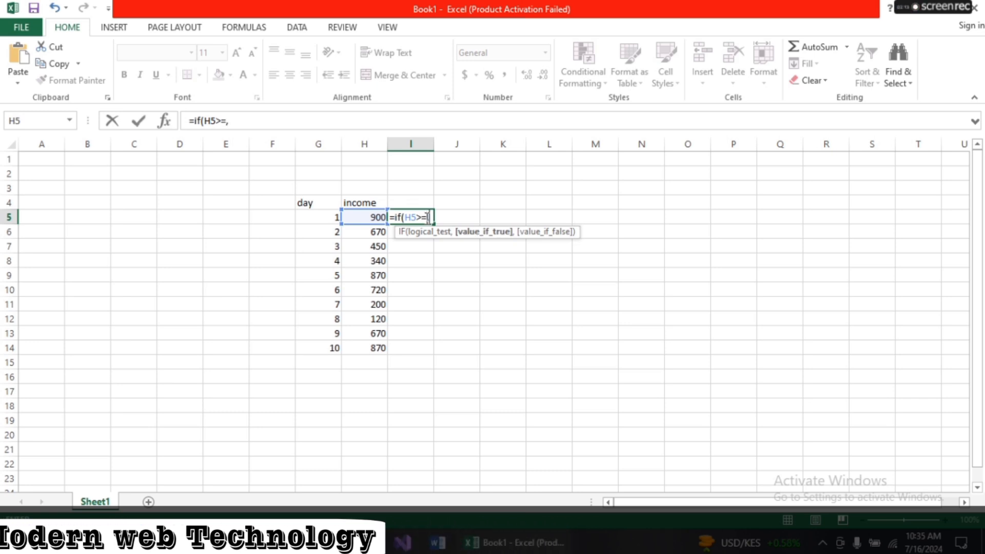
type("500")
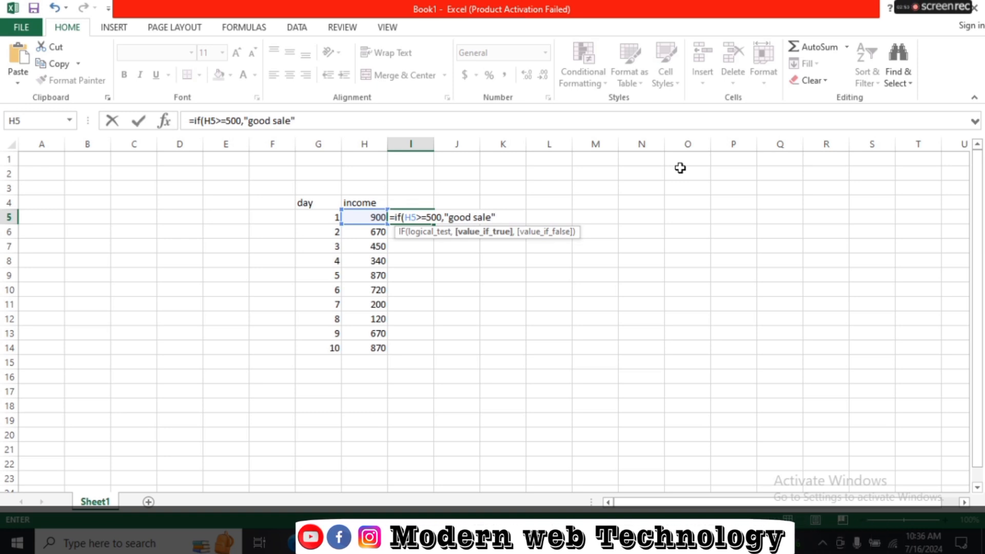
Complete the IF formula in I5 with "bad sale" as the false value and fill it down to I14
type(",")
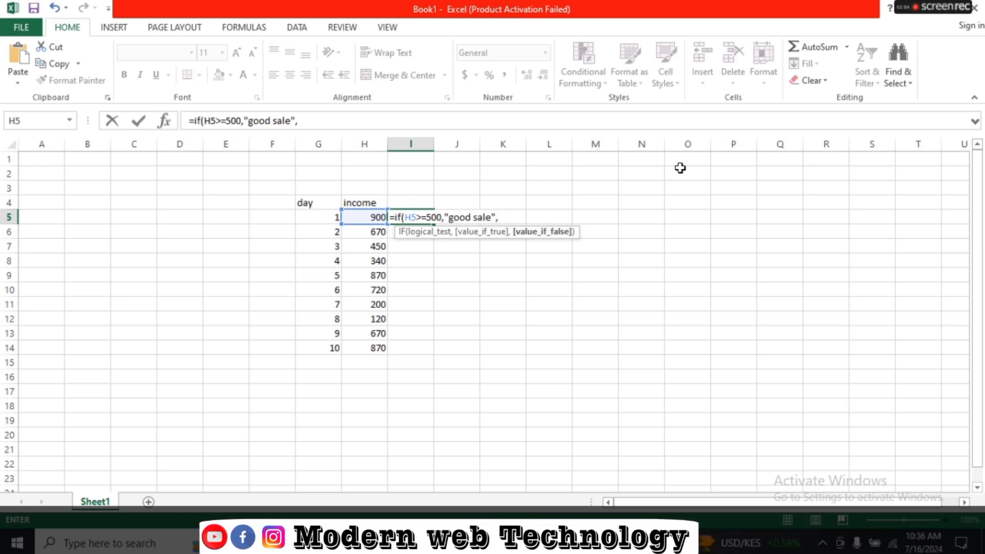
type("\"")
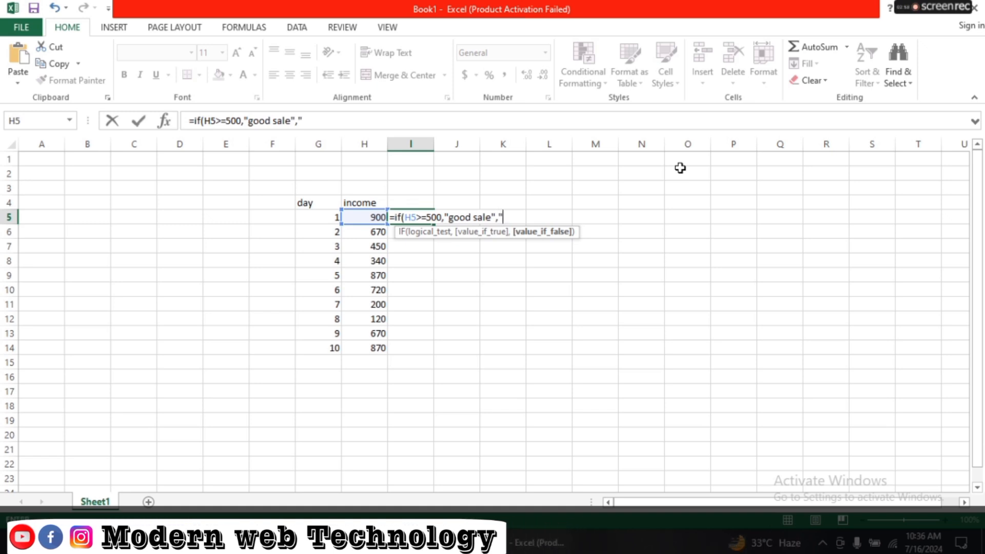
type("bad sa")
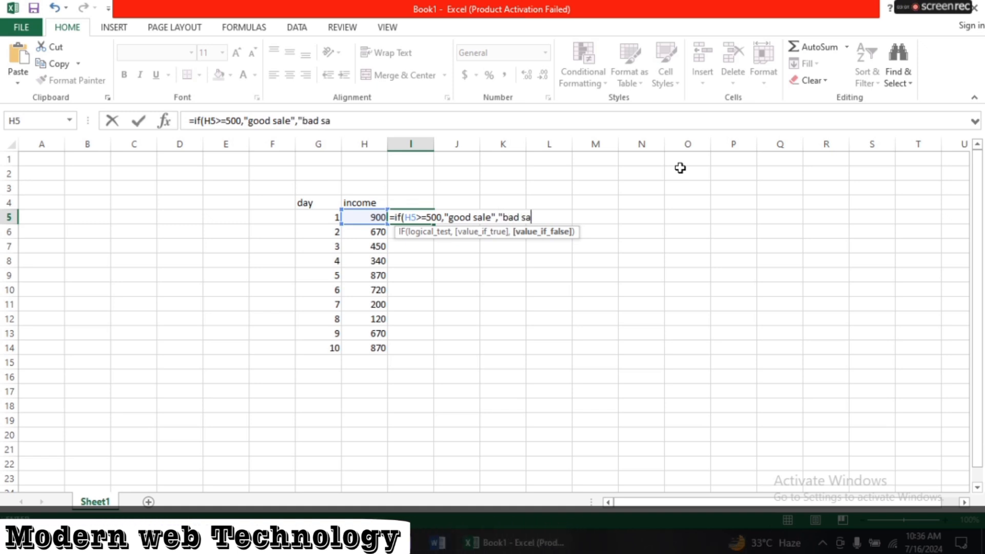
type("le\"")
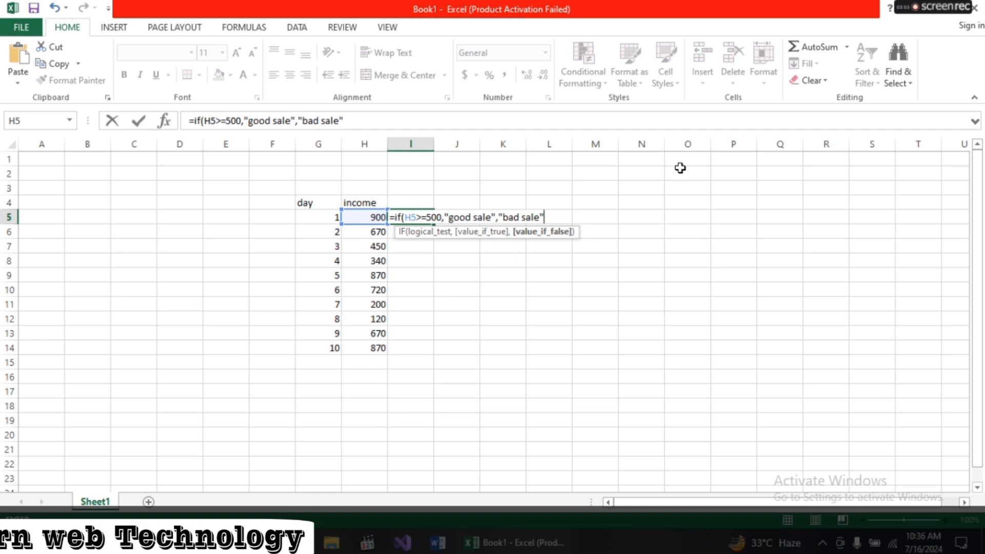
type(")")
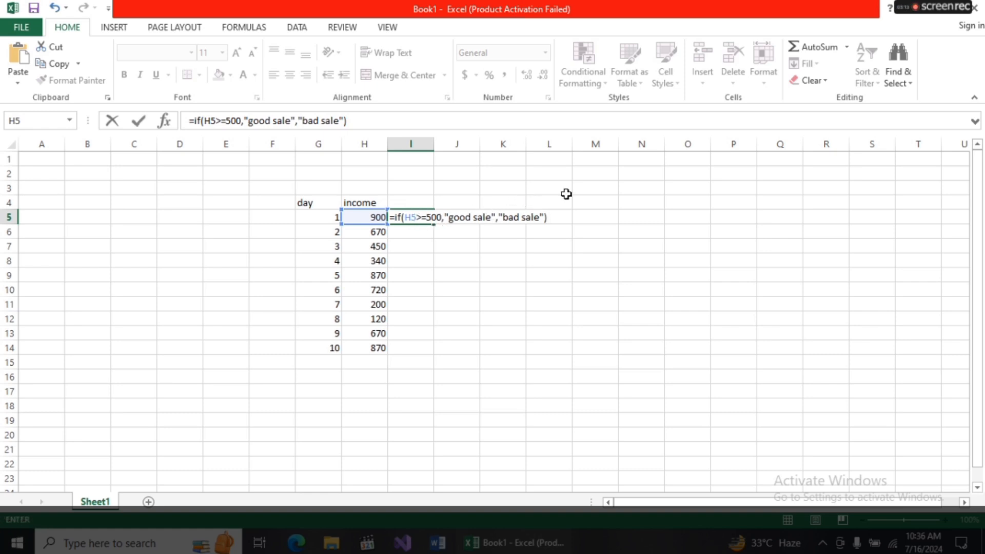
key("Return")
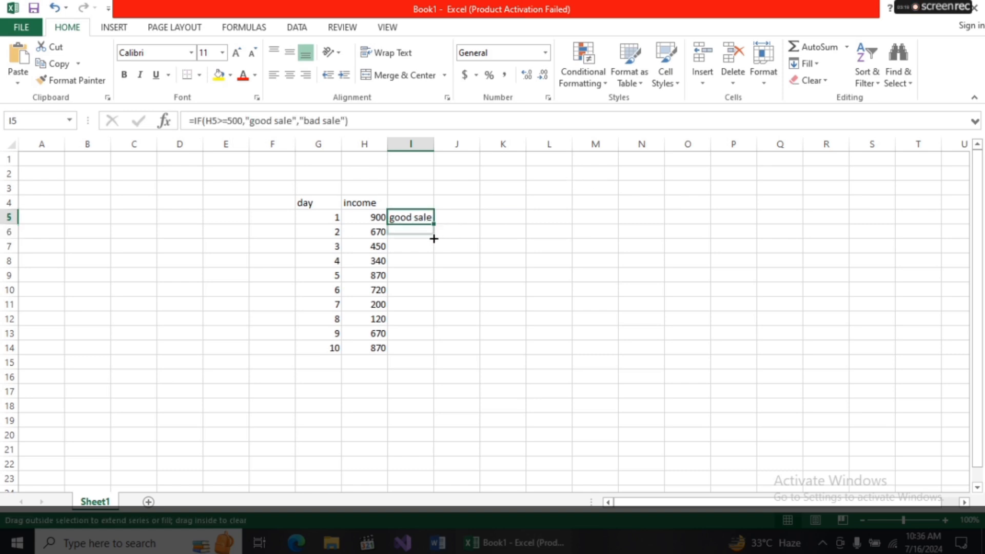
left_click_drag(430, 353, 430, 353)
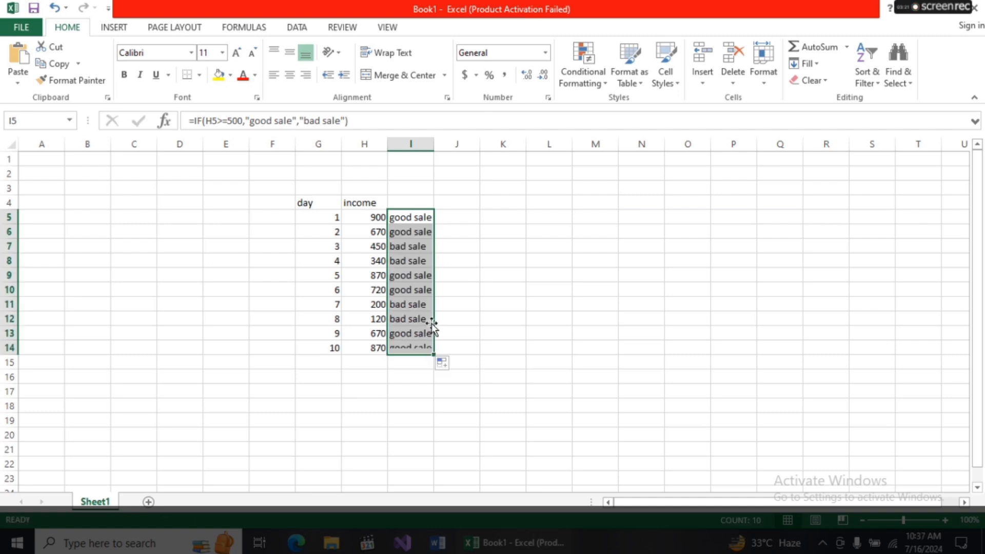
Compare the incomes of days 1, 2, 3 and 5 in column H with their IF results in column I
left_click(382, 219)
left_click(418, 218)
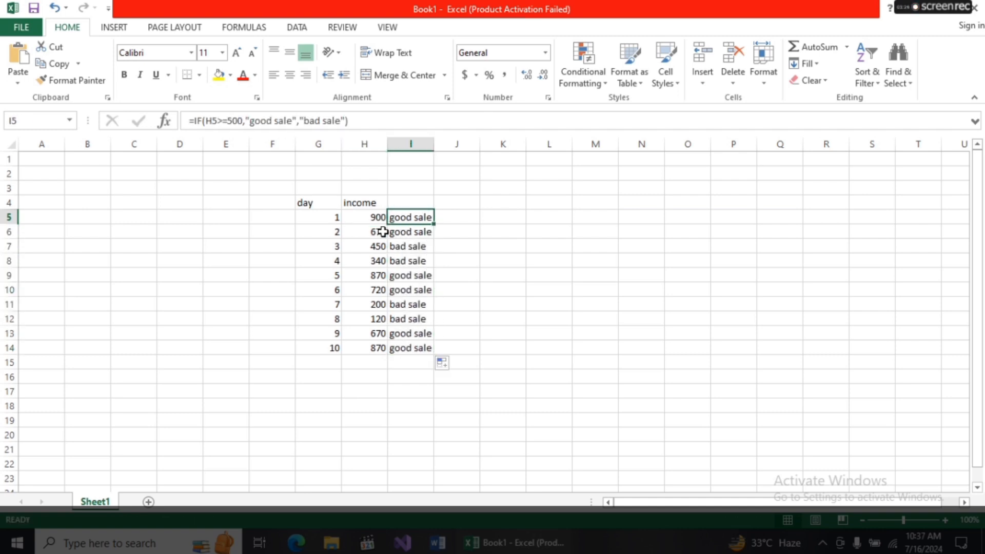
left_click(383, 231)
left_click(433, 232)
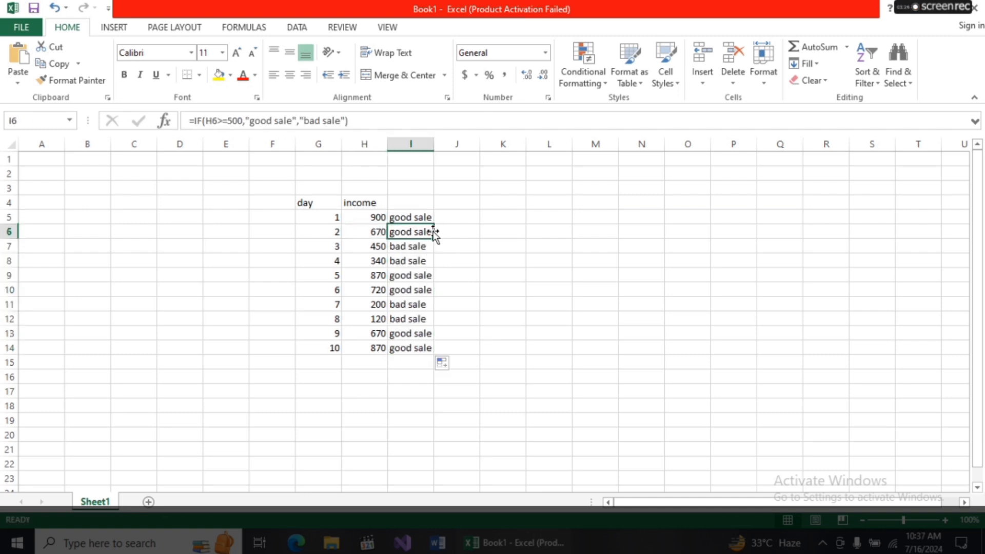
left_click(376, 245)
left_click(412, 246)
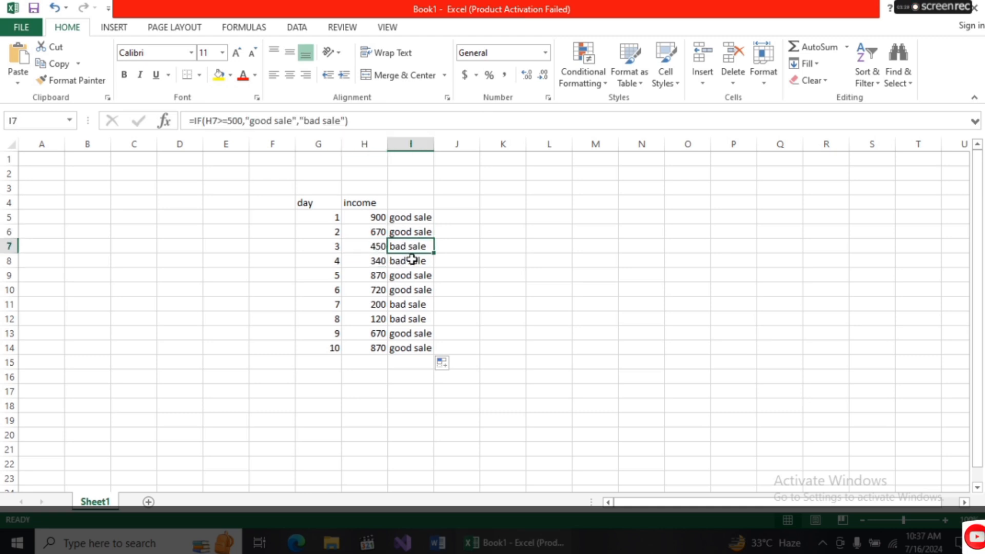
left_click(379, 275)
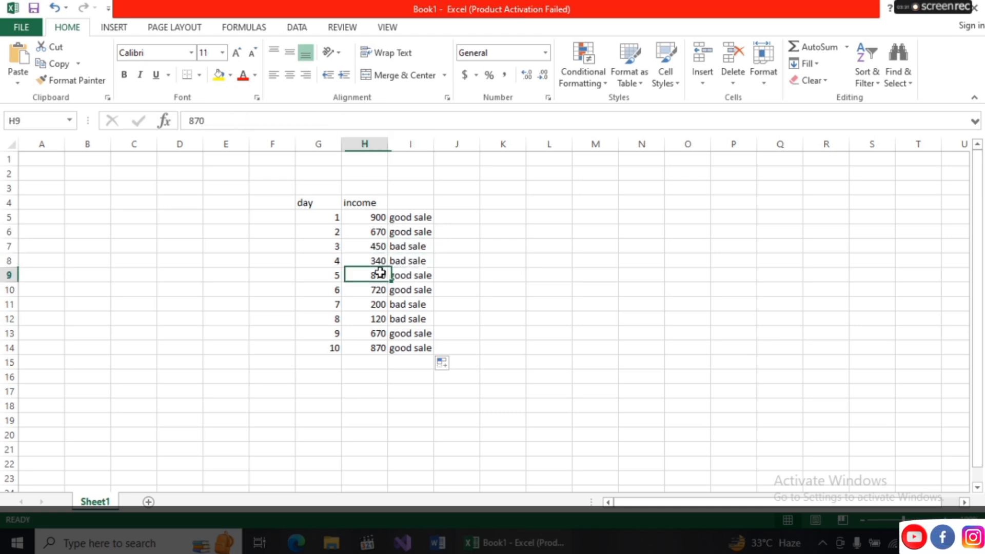
left_click(413, 276)
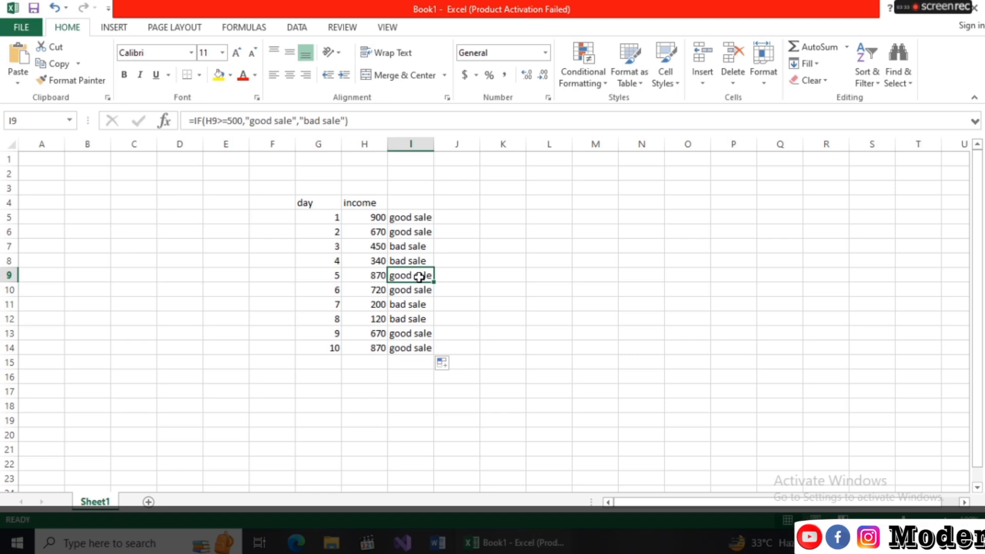